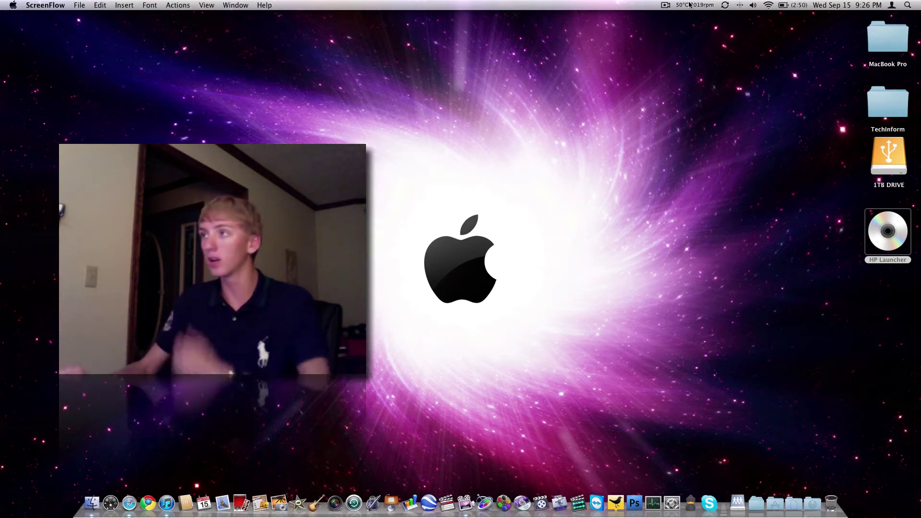
- Switch the fan preset to Idle, then 6.2 W12, then back to 3.0 V6 (about 3,000 rpm)
click(690, 5)
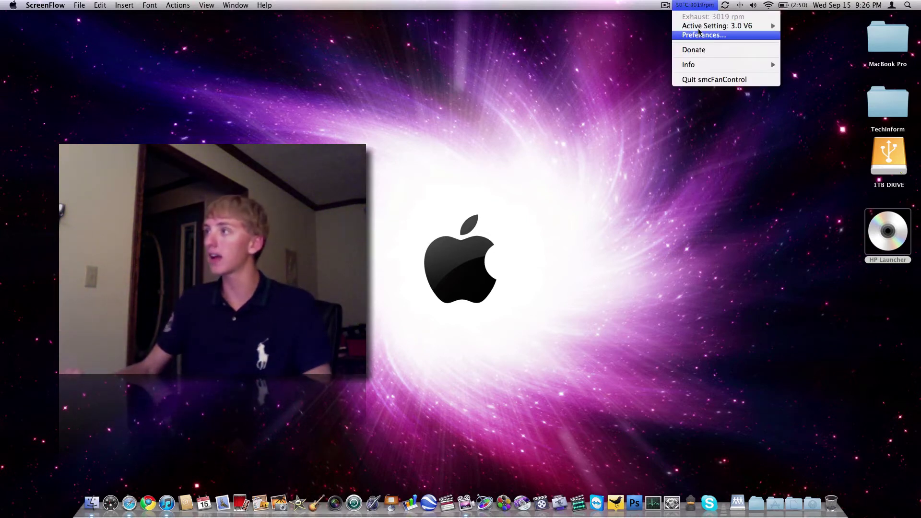
mouse_move(717, 26)
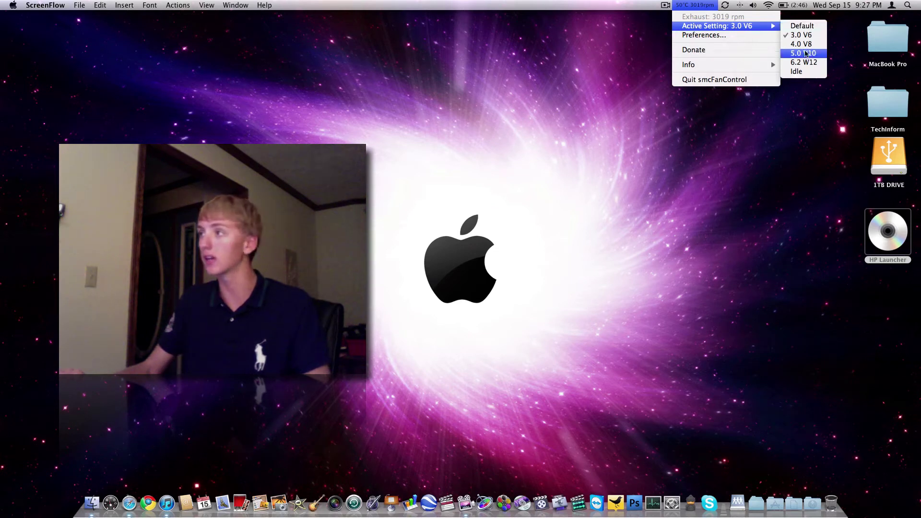
click(813, 74)
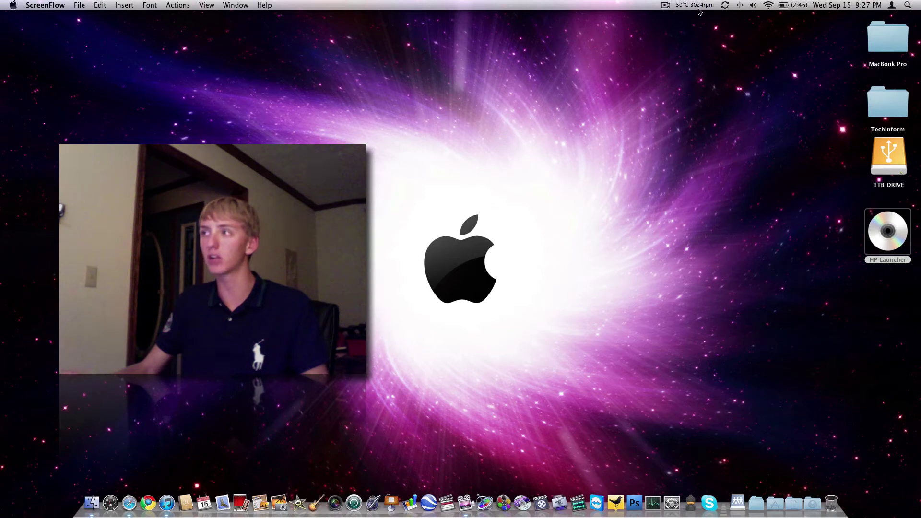
click(700, 7)
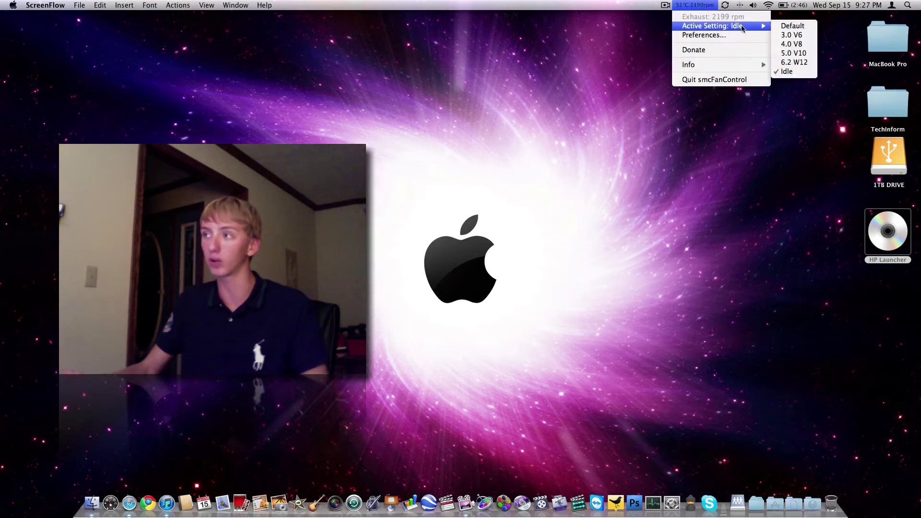
click(795, 62)
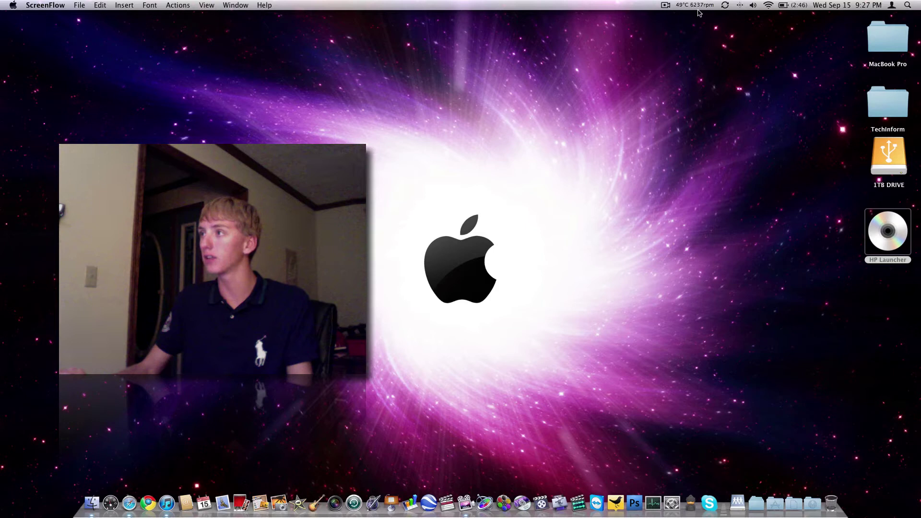
click(698, 6)
mouse_move(720, 25)
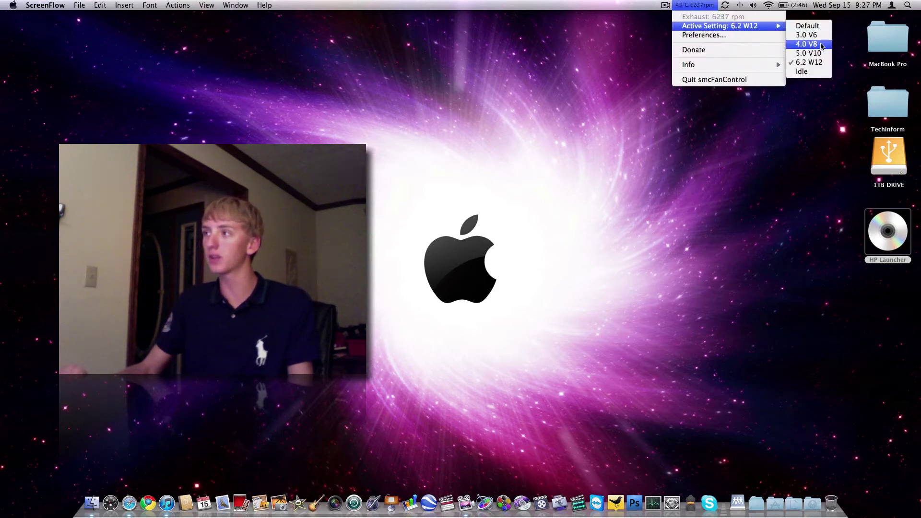
click(808, 35)
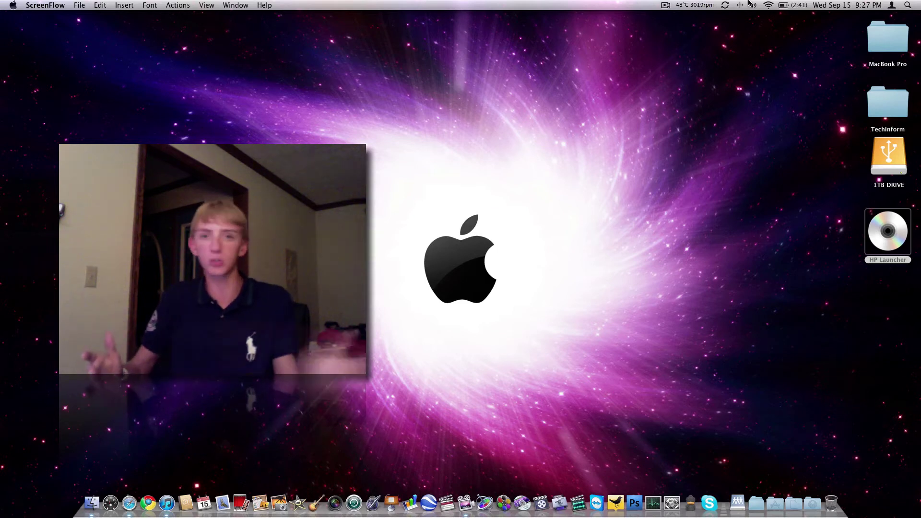
click(682, 52)
key(super+space)
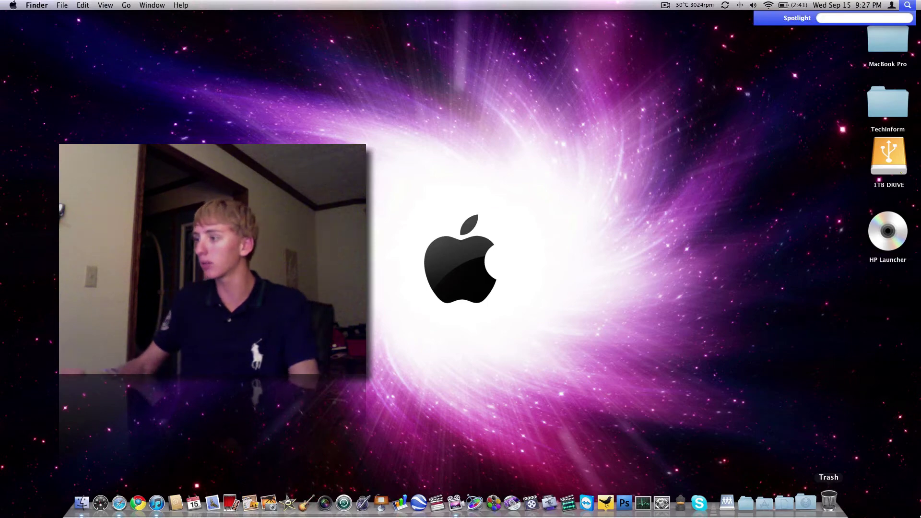
click(771, 503)
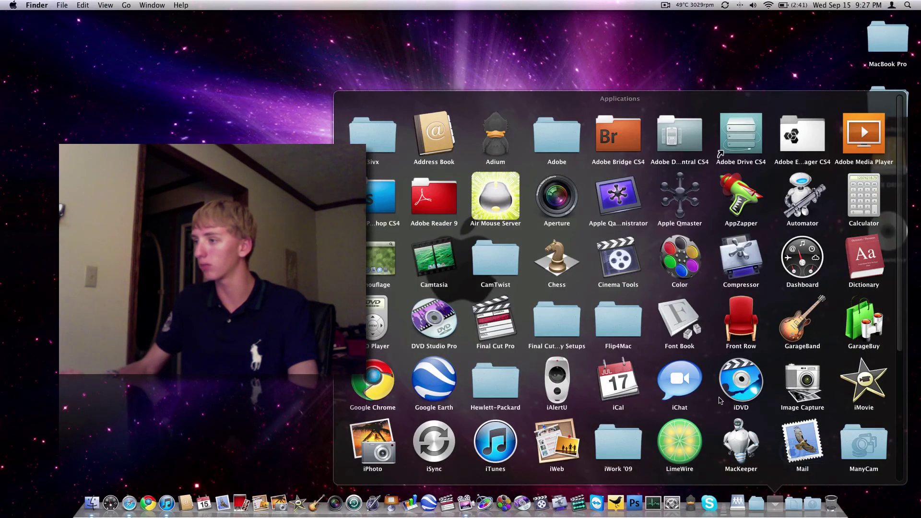
scroll(718, 400, down, 5)
scroll(718, 400, down, 5)
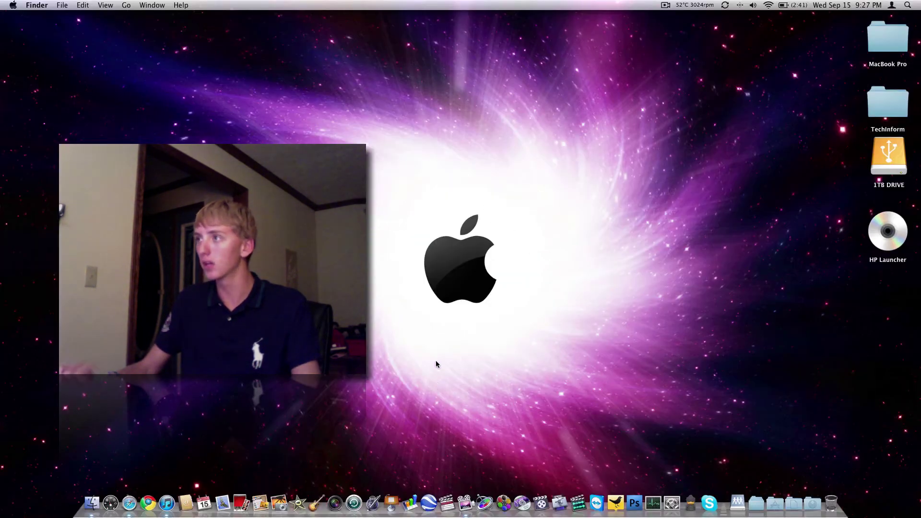
click(696, 6)
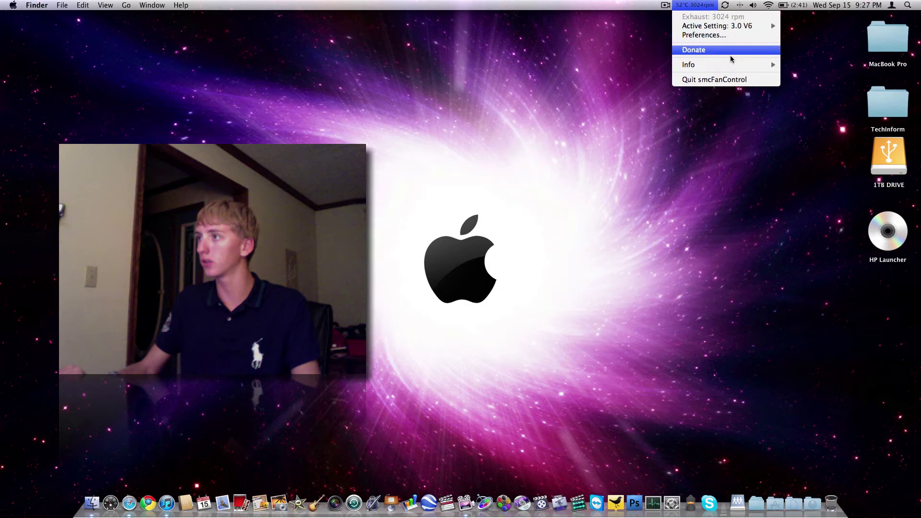
click(706, 35)
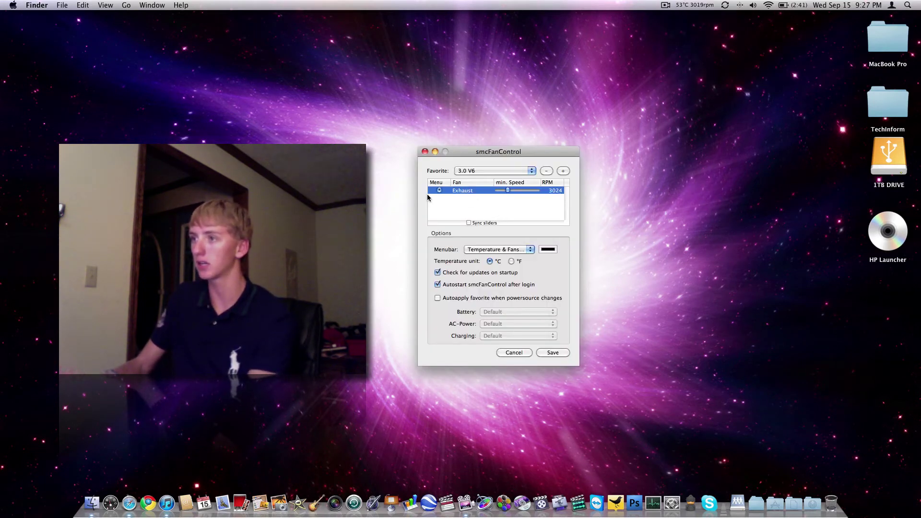
click(514, 250)
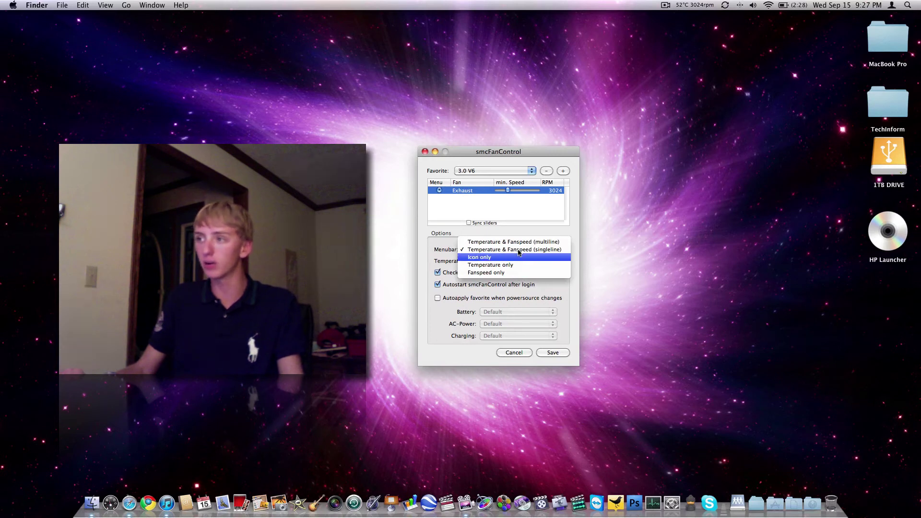
click(444, 325)
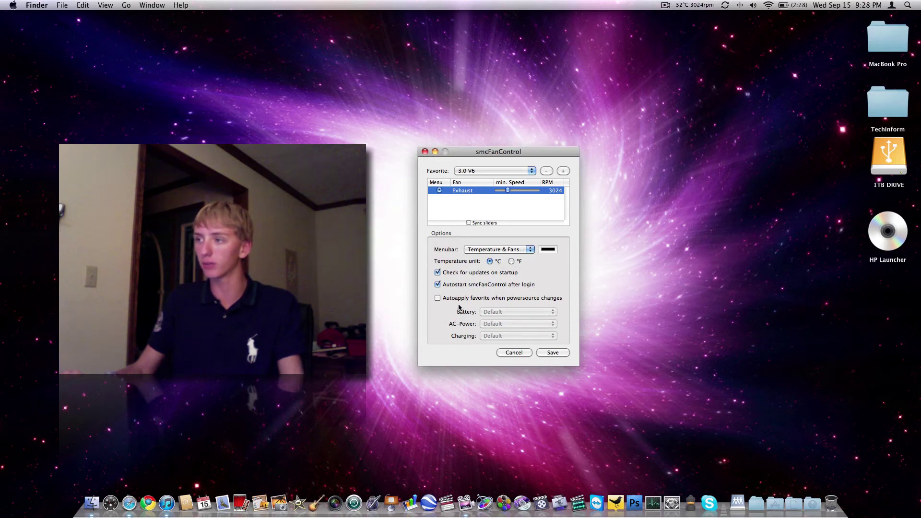
click(512, 353)
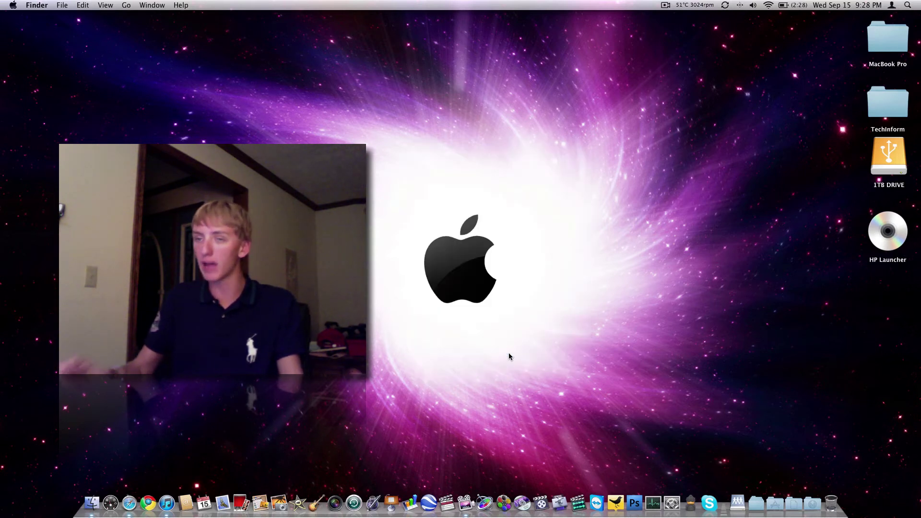